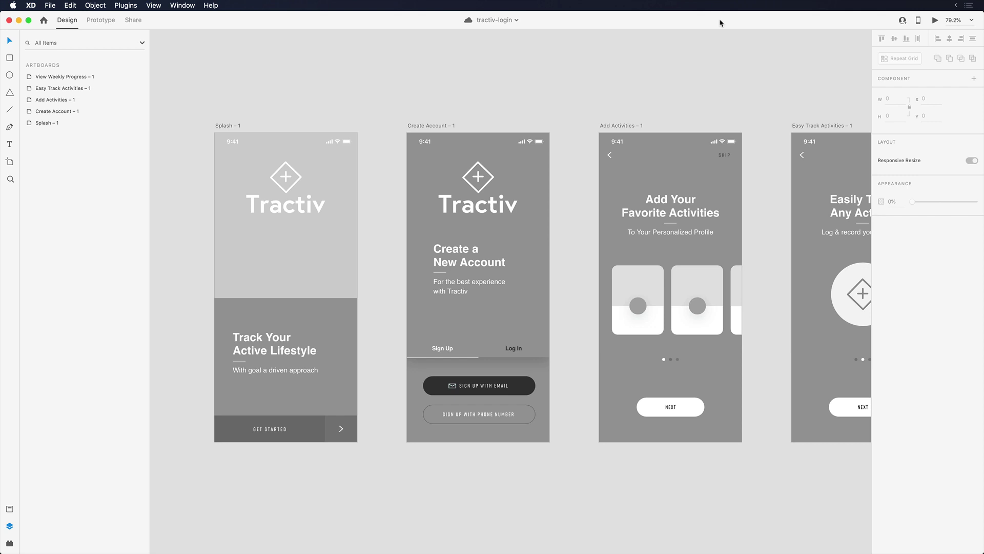
Step: Select the Splash – 1 artboard in the tractiv-login document
key(Tab)
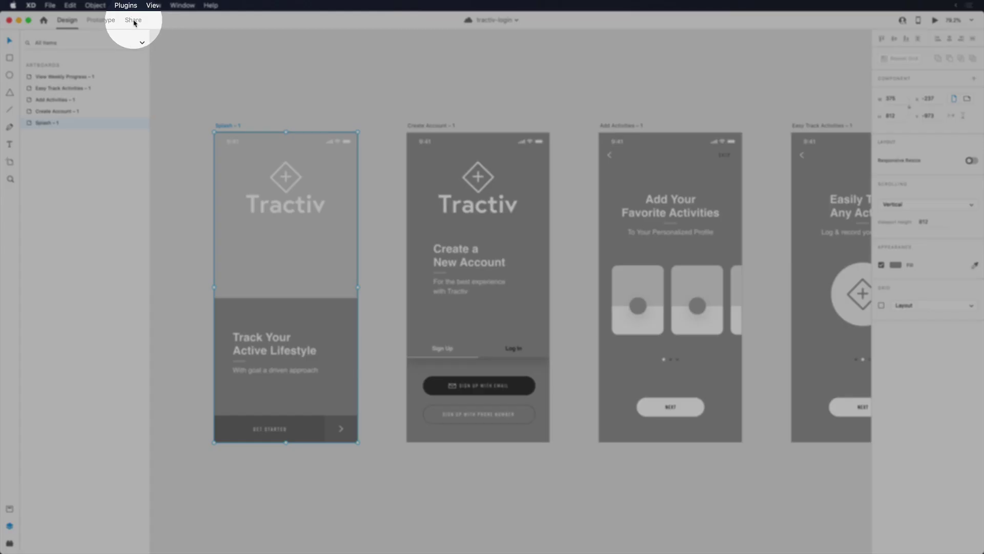
Step: Create a Design Review share link titled 'Wireframes', open to anyone with the link
click(134, 20)
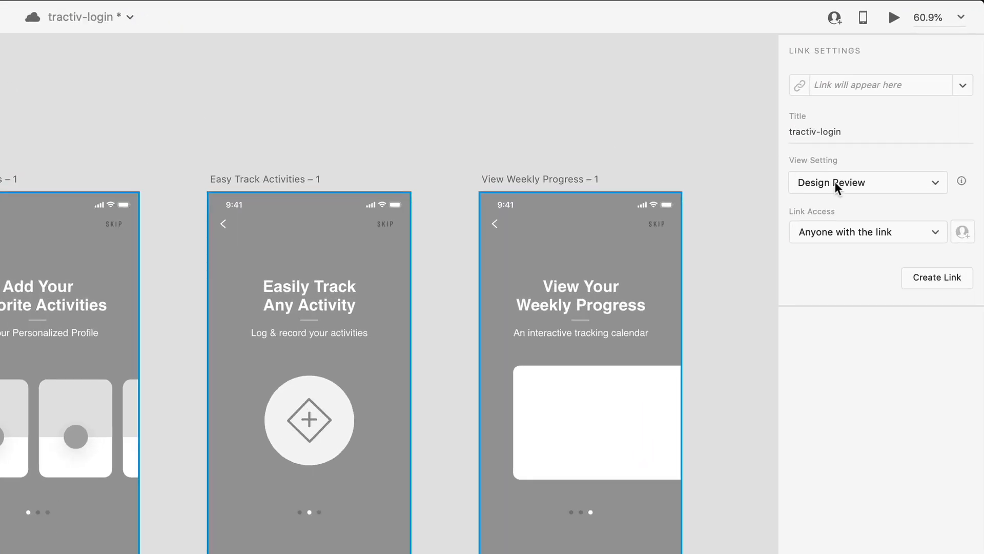
click(831, 183)
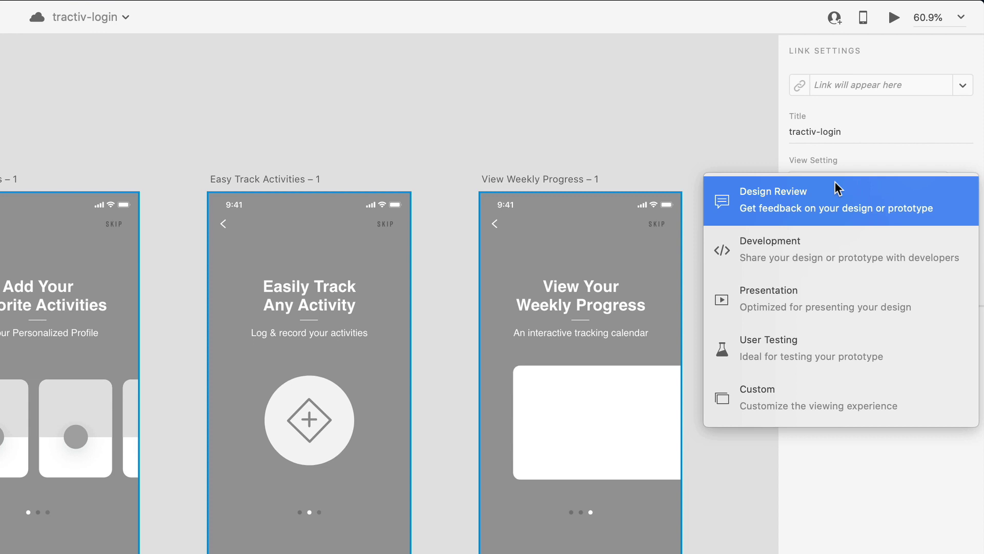
click(837, 188)
click(851, 134)
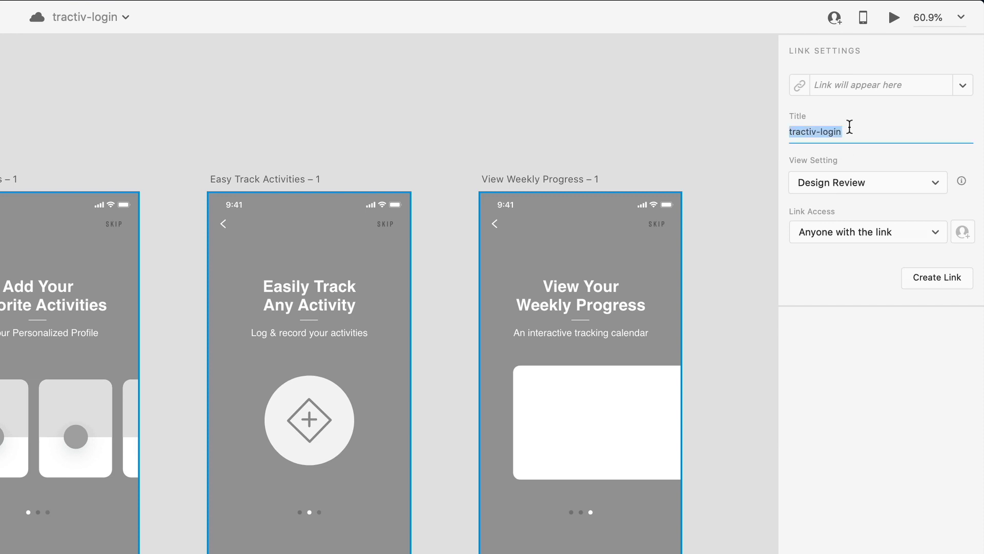
text(Wireframes)
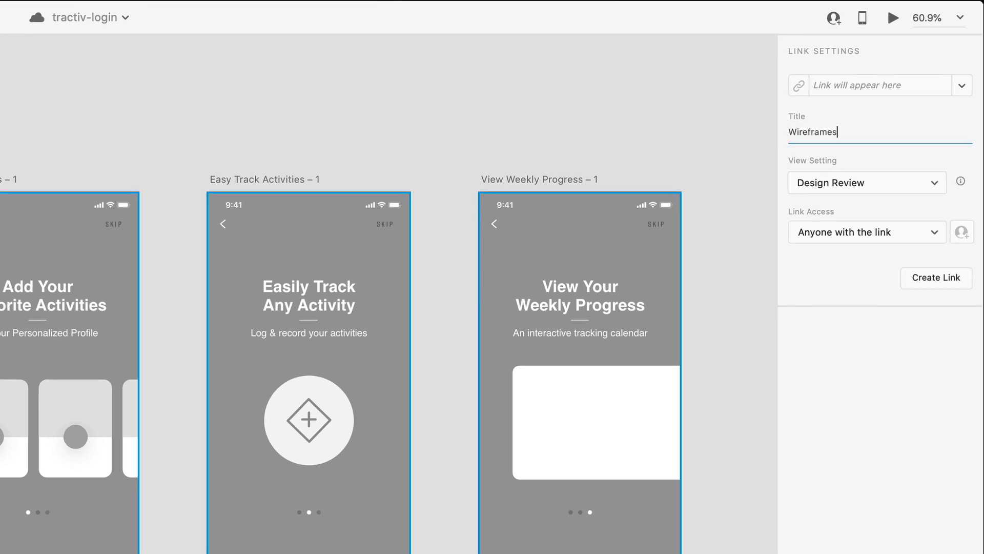
click(854, 233)
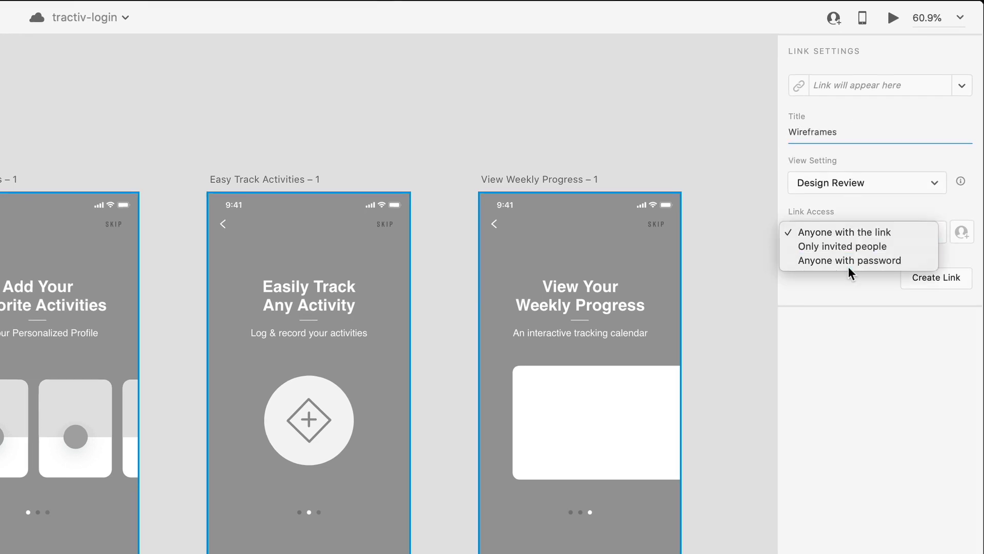
click(933, 280)
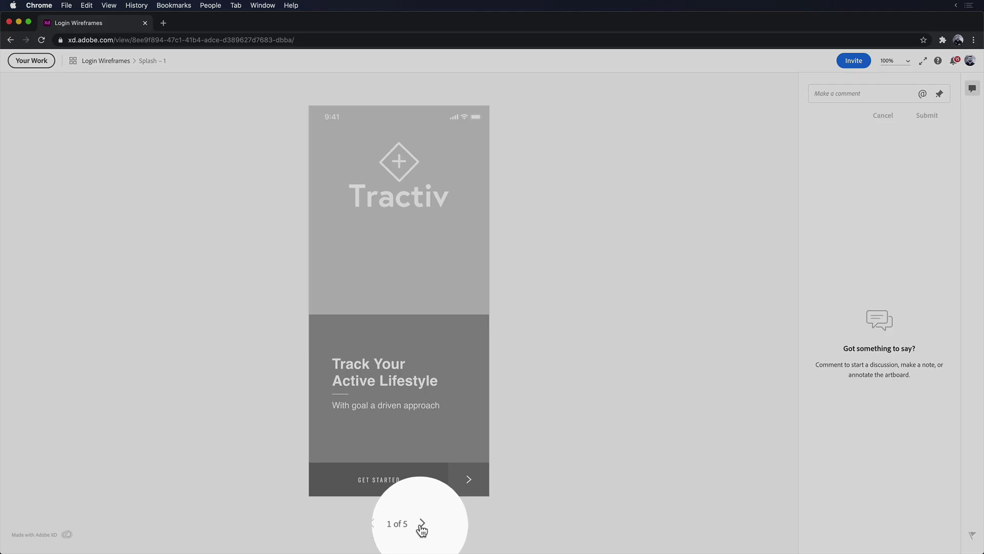
Step: Pin a 'carousel should scroll horizontally' comment to the second activity card on Add Activities
click(421, 534)
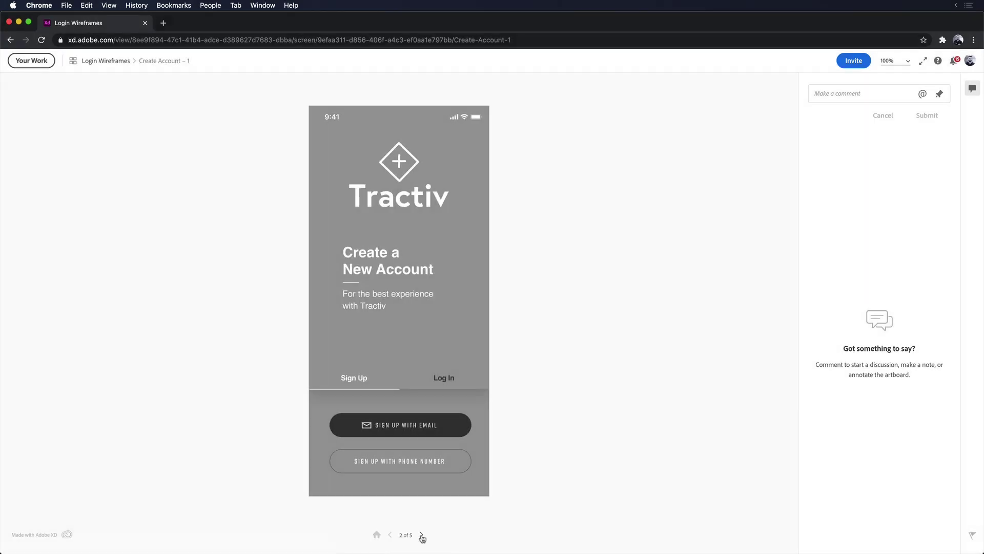
click(421, 535)
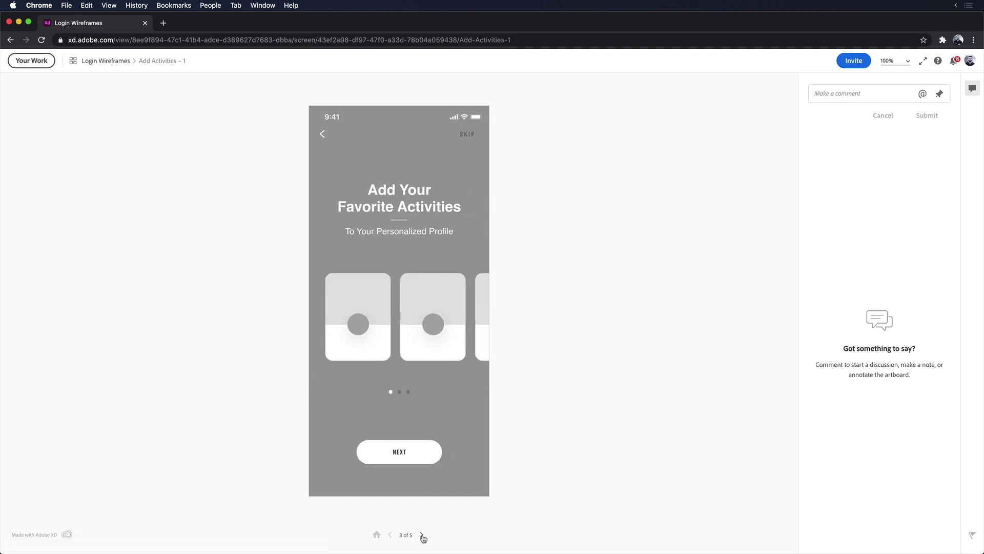
click(835, 92)
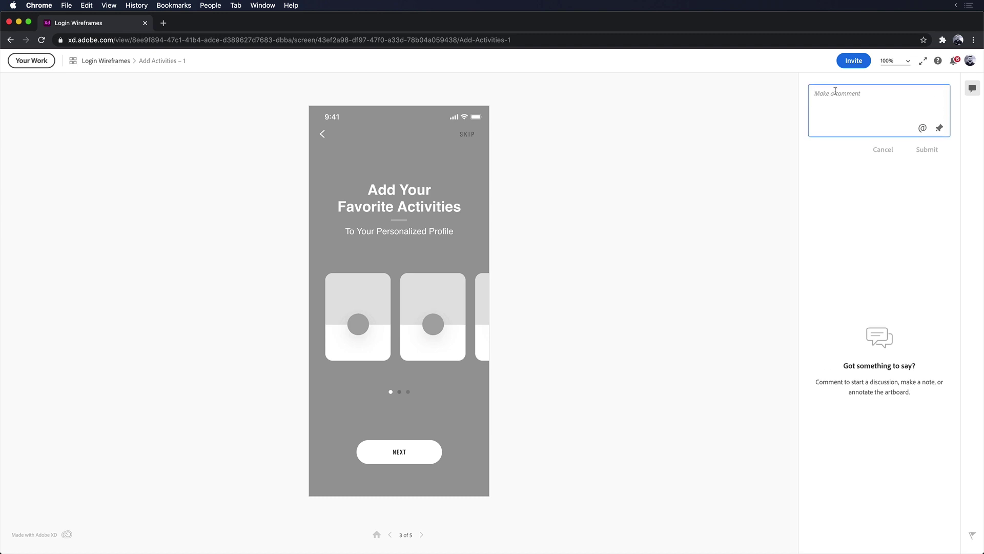
click(939, 128)
click(460, 278)
text(The carousel should scroll horizontally. Top section will be an image fill)
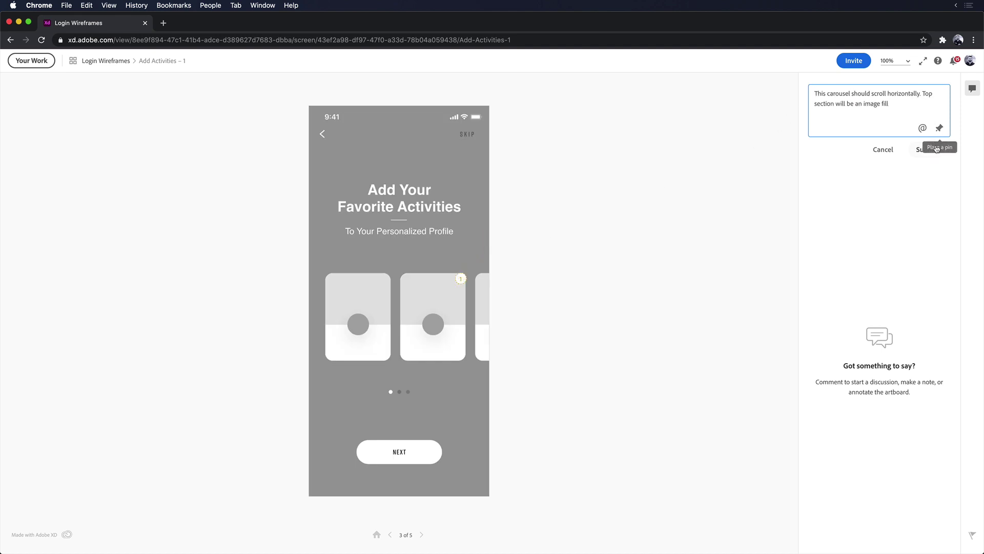
click(927, 149)
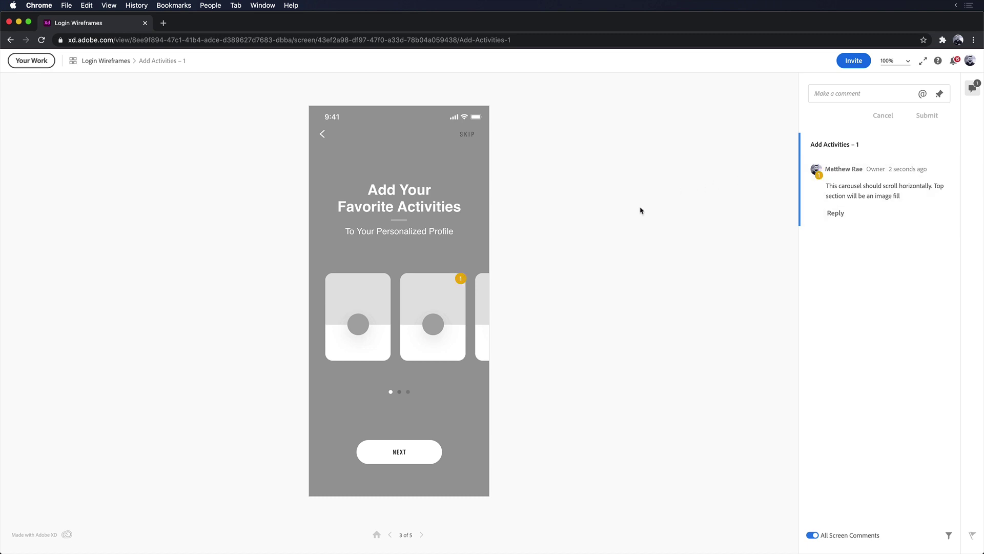
click(461, 278)
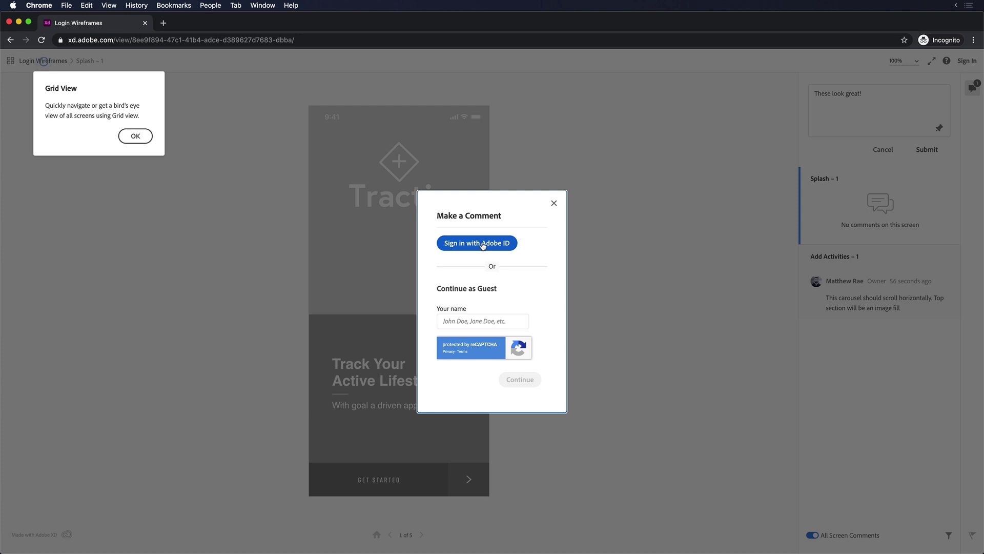
Step: Post the 'These look great!' comment on Splash under the guest's name
click(507, 321)
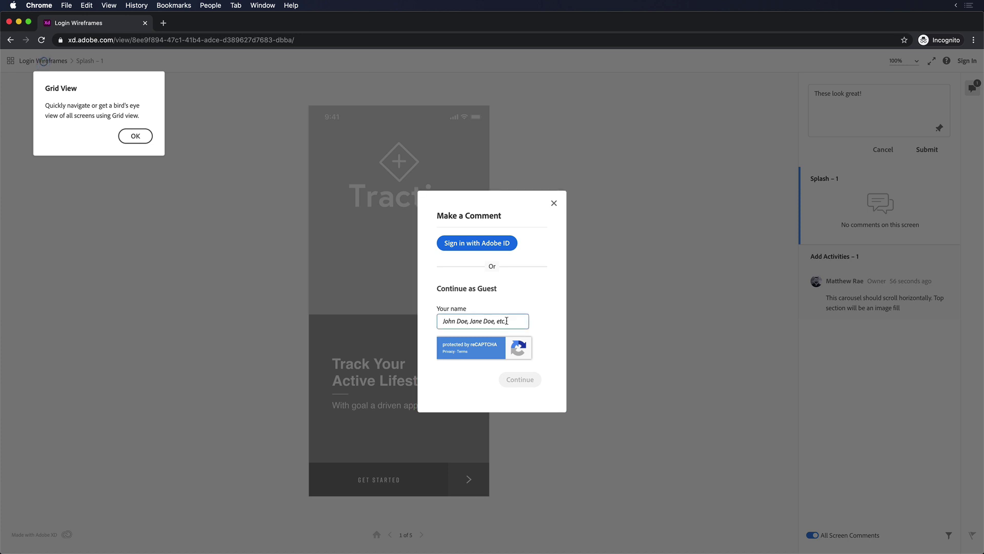
text(Jason S.)
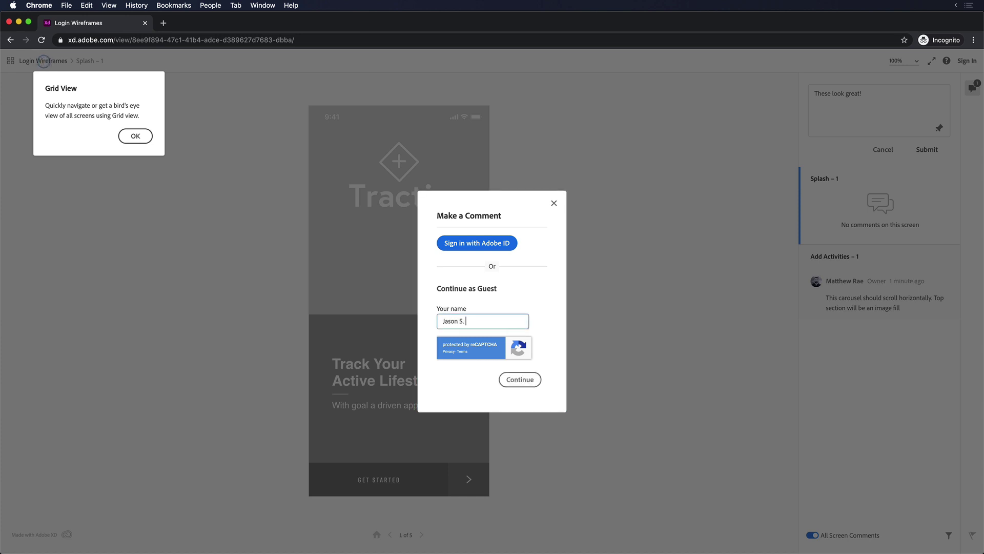
key(Return)
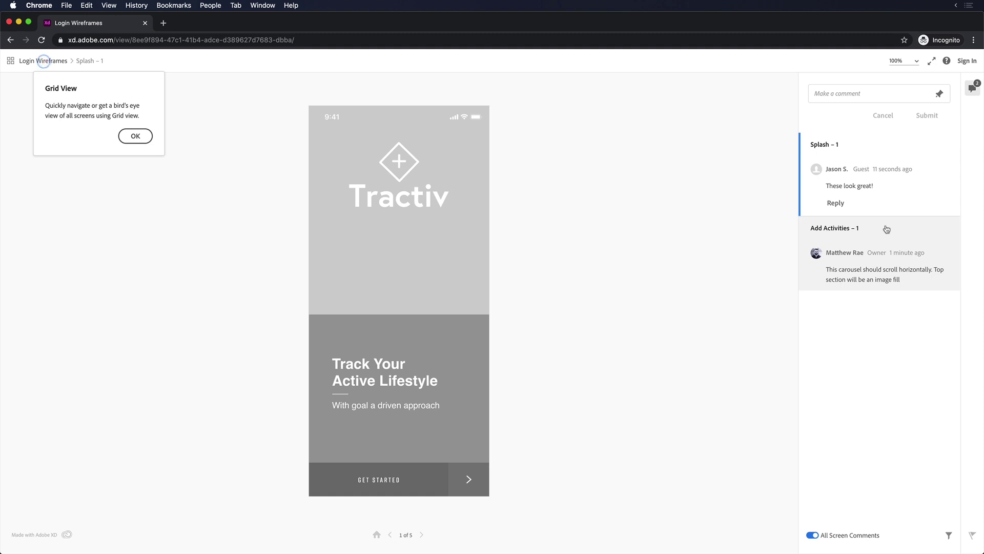
Step: As the owner, reply to the guest's Splash comment with a thank-you message
mouse_move(888, 187)
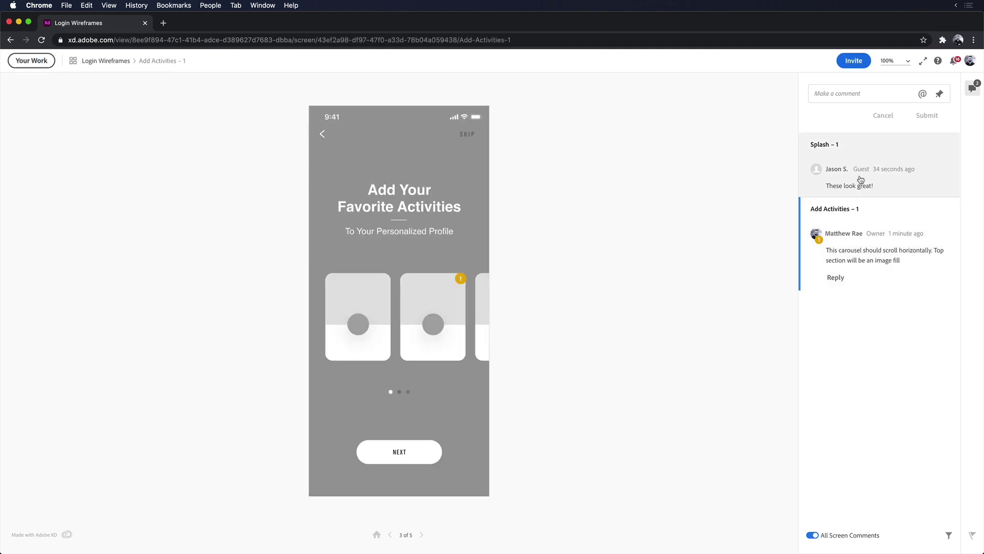
click(861, 179)
click(836, 204)
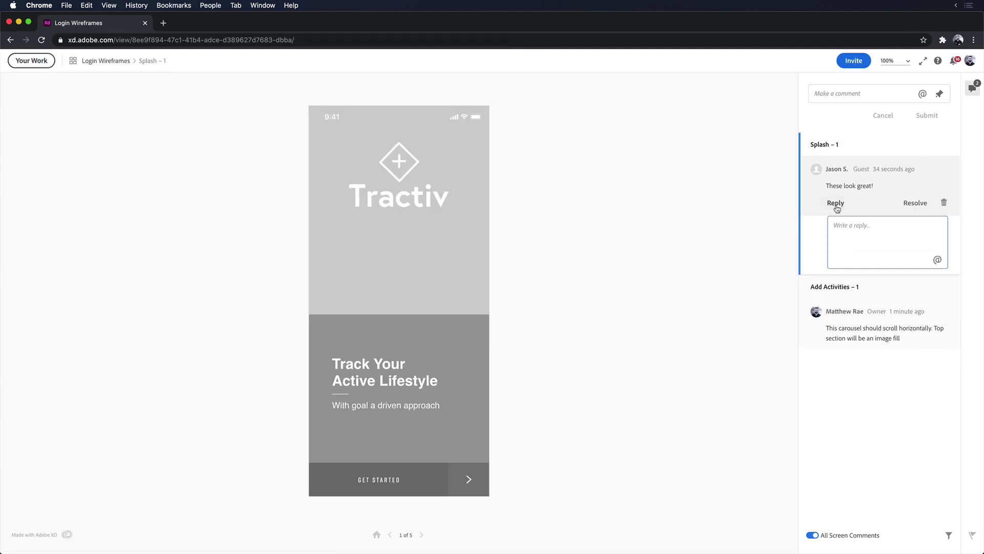
text(Thanks Jason!)
key(Return)
click(774, 227)
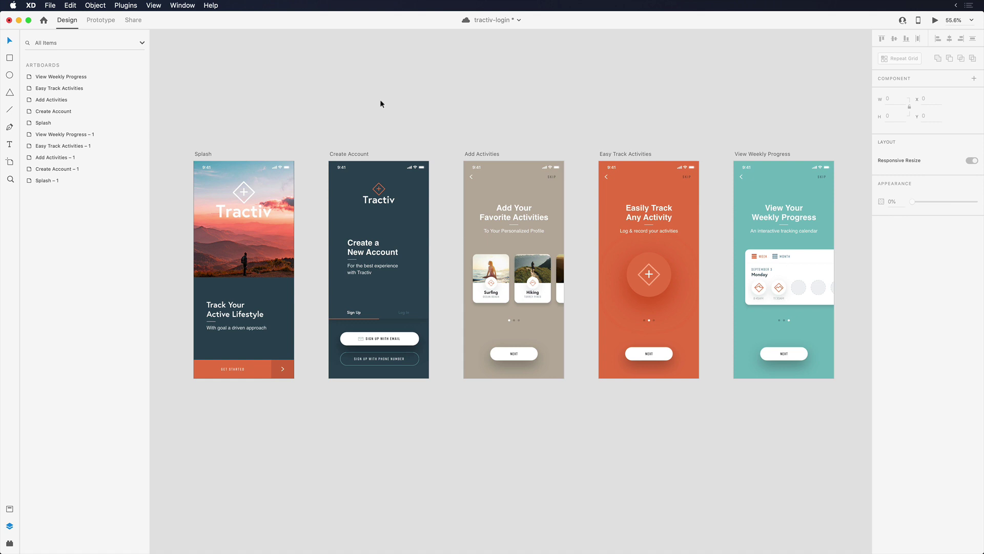
Step: Save, set the Wireframes link to Development view, and update it with the new designs
key(super+s)
click(133, 21)
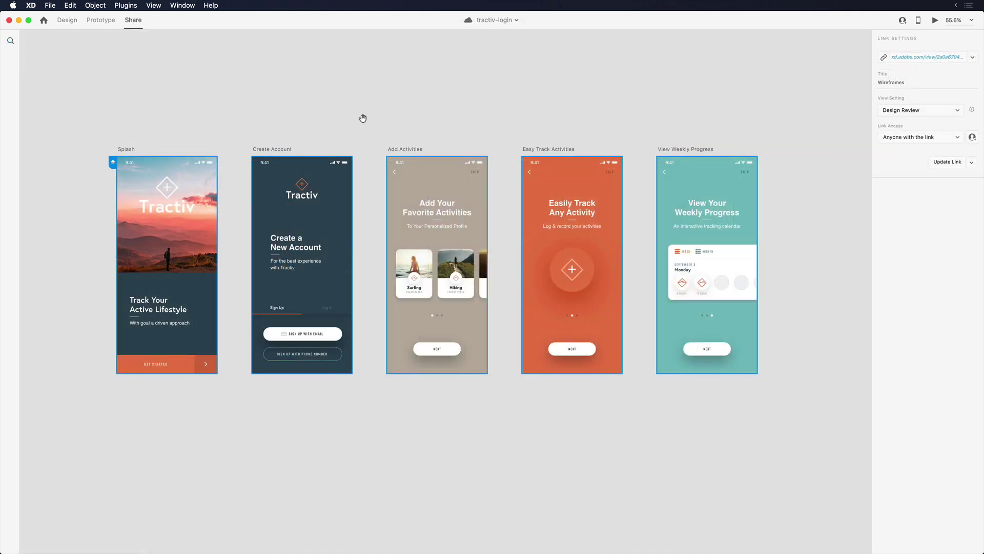
click(892, 111)
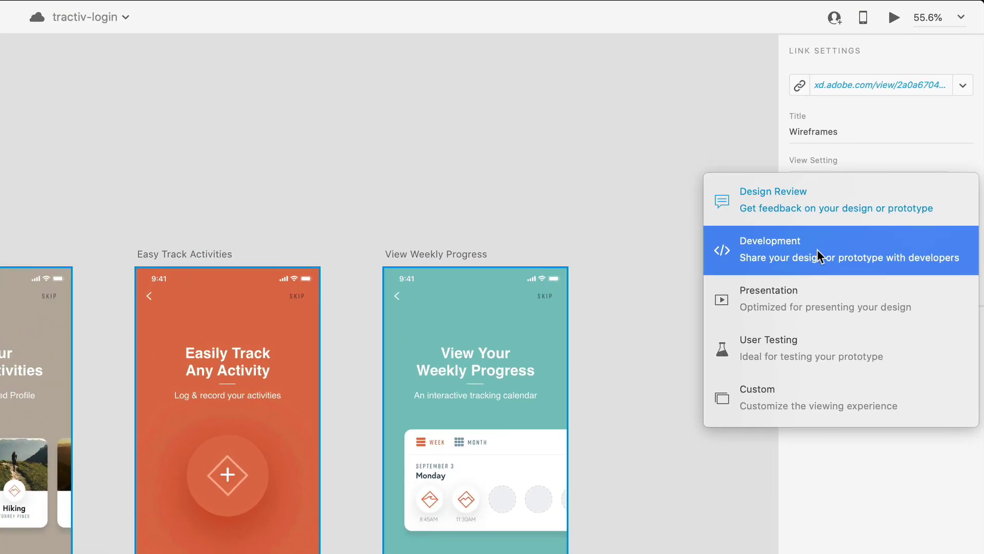
click(817, 249)
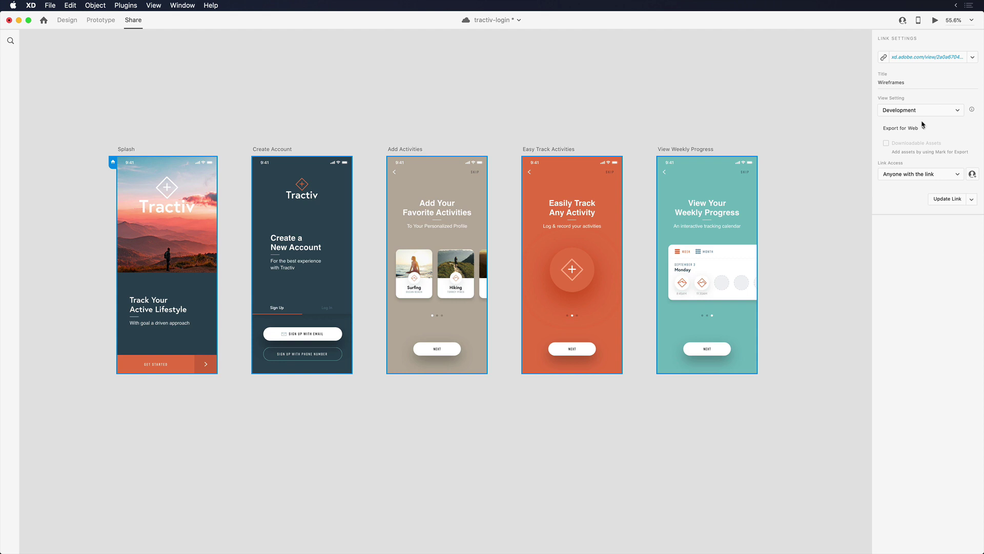
key(super+s)
click(972, 57)
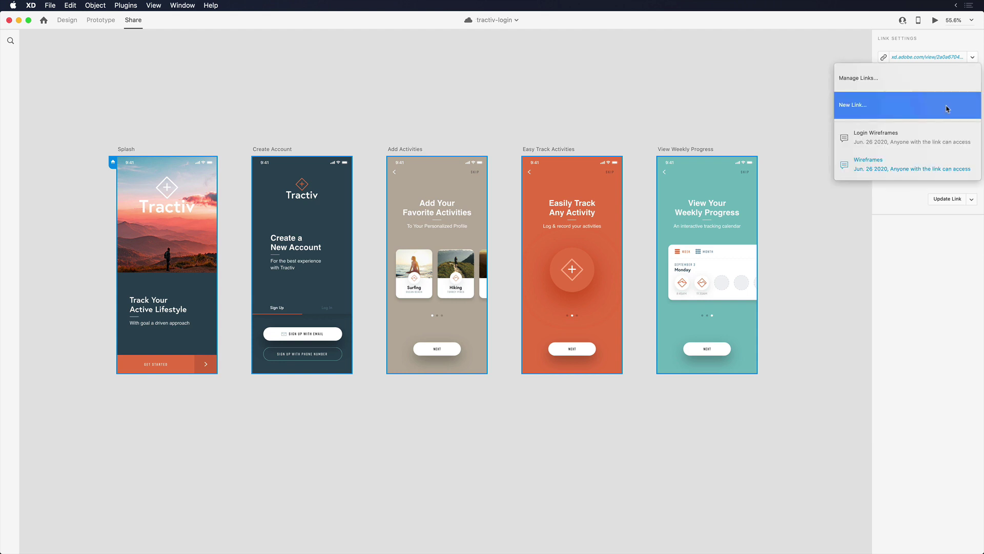
click(946, 165)
click(946, 199)
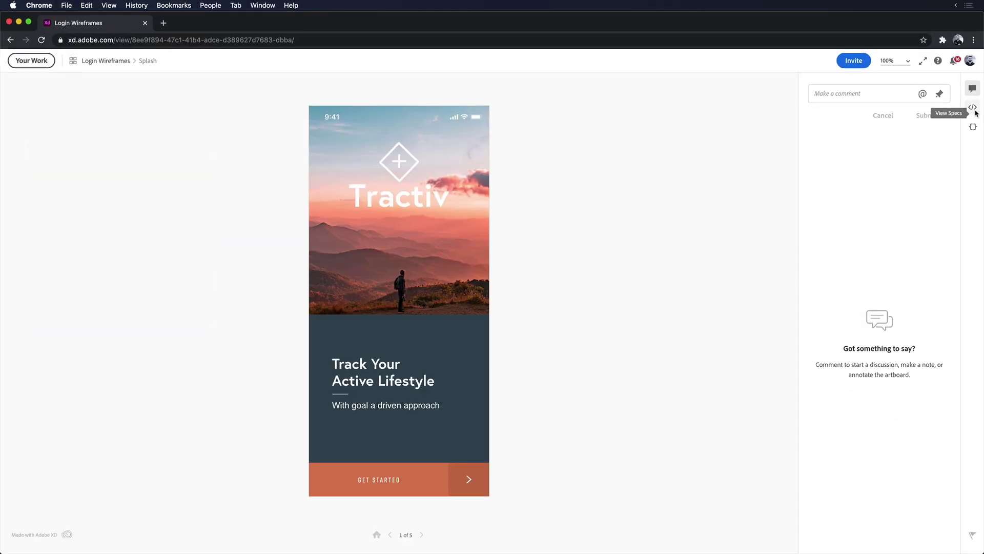
Step: Open the design specs and inspect the Log In text on Create Account
click(962, 107)
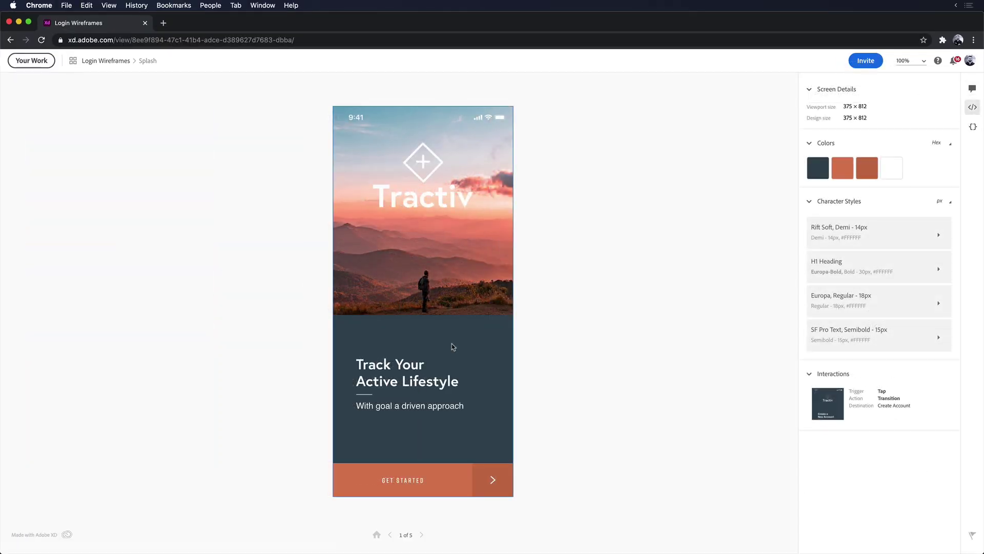
click(454, 346)
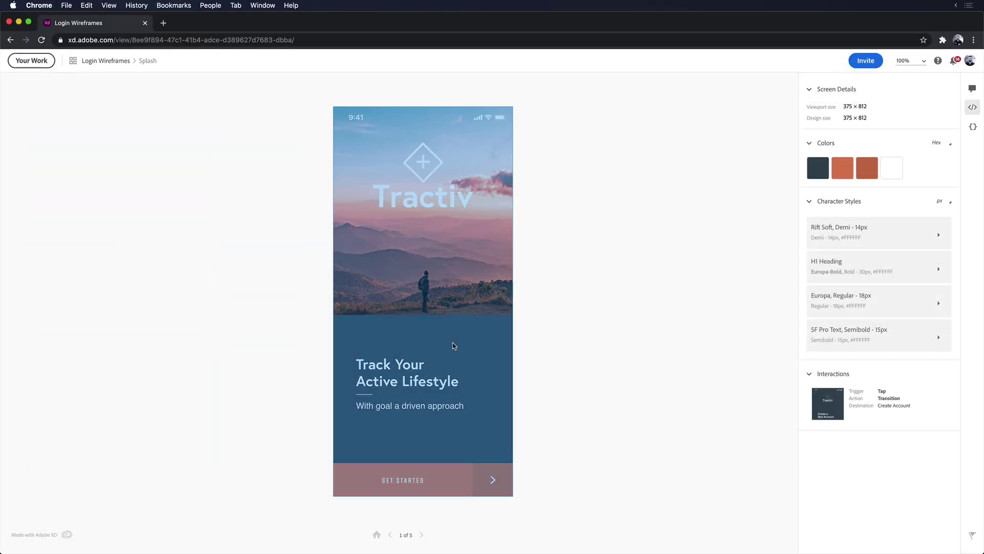
click(466, 425)
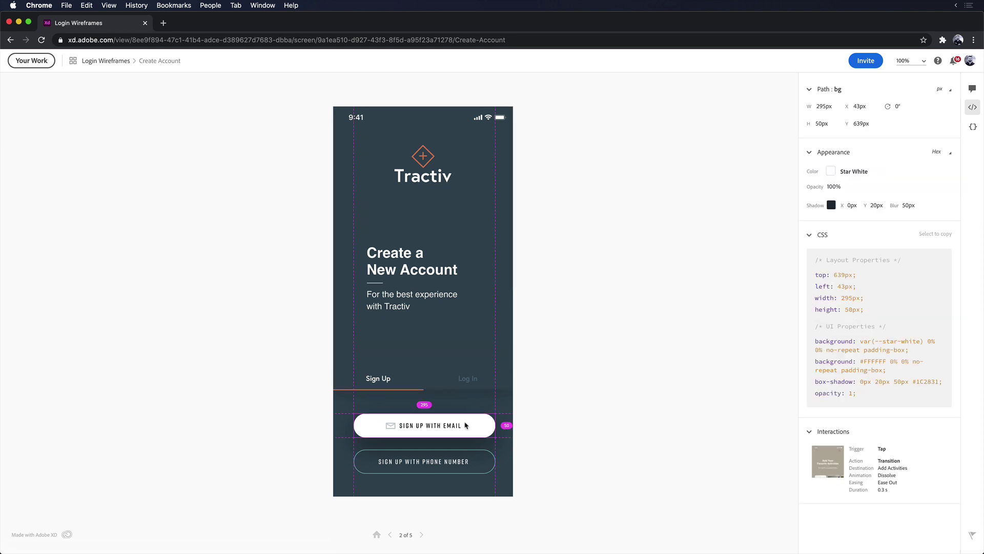
click(465, 380)
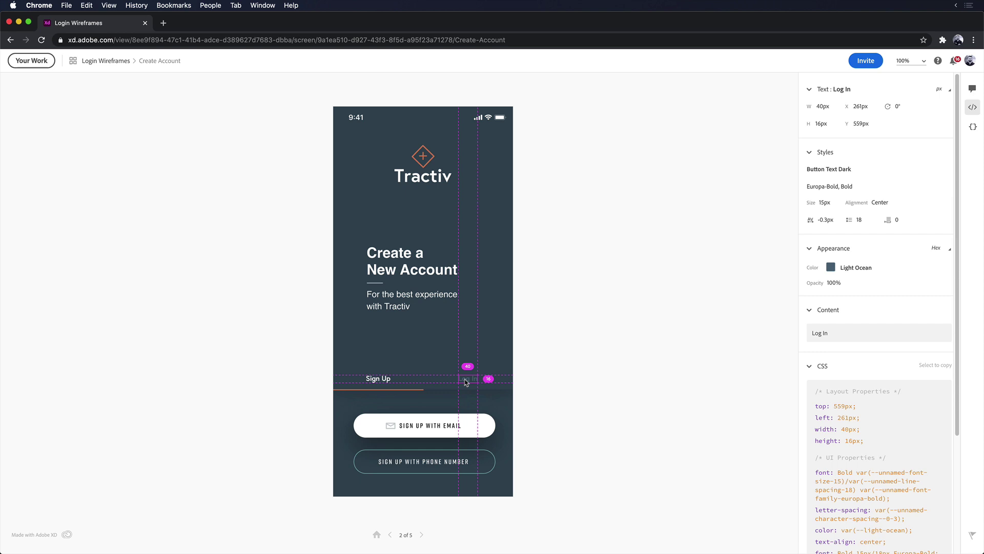
Step: Copy the Log In text's 'top: 559px' declaration and its Light Ocean colour
scroll(859, 391, down, 5)
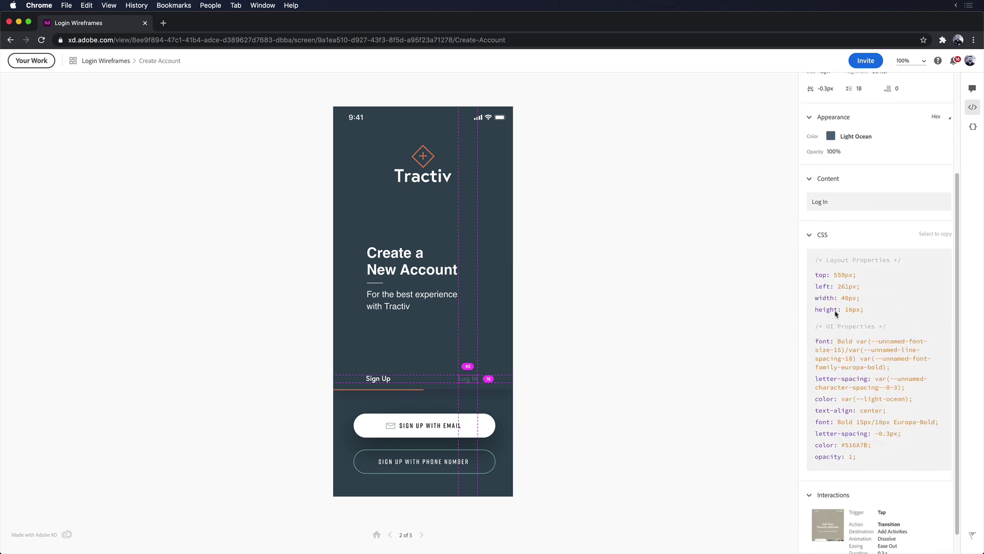
drag(815, 275, 861, 276)
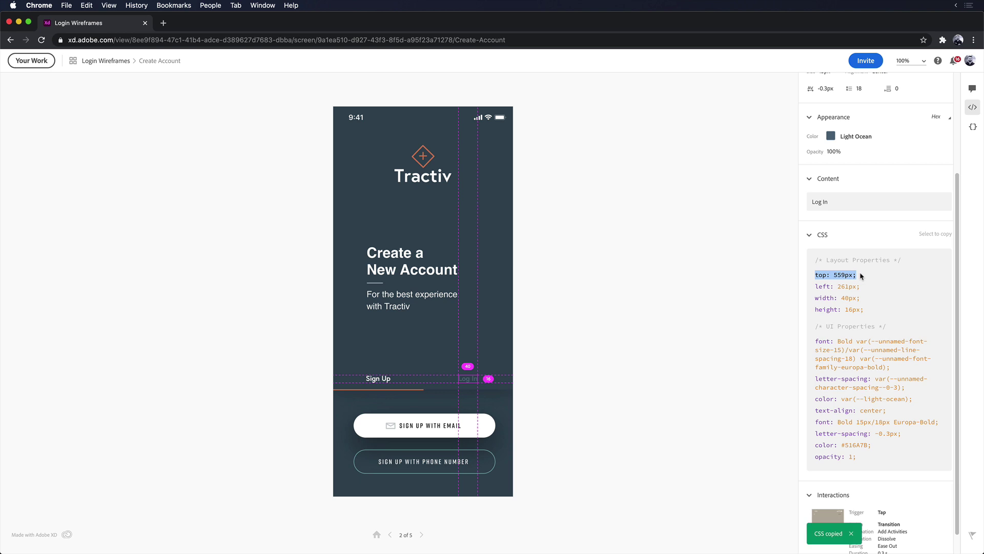
scroll(861, 276, up, 1)
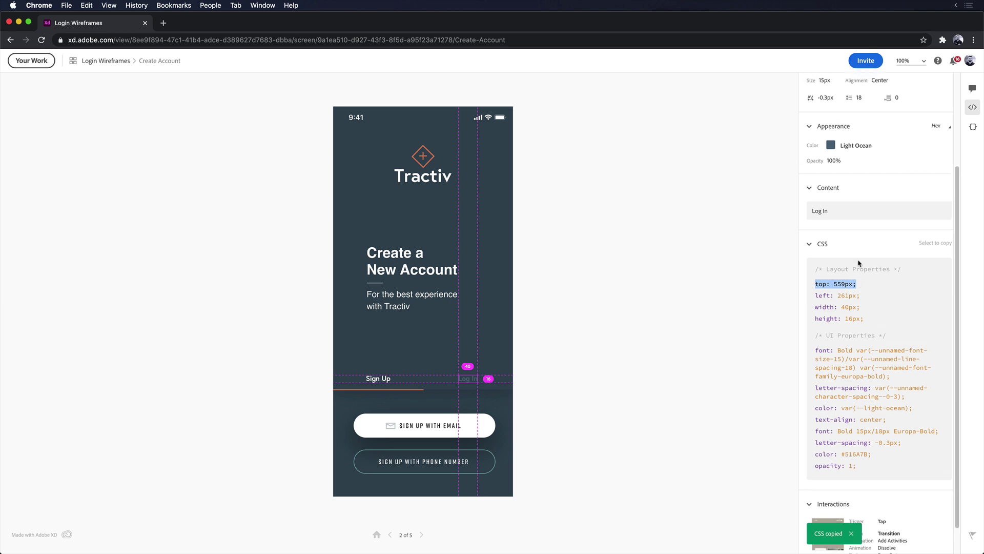
click(829, 148)
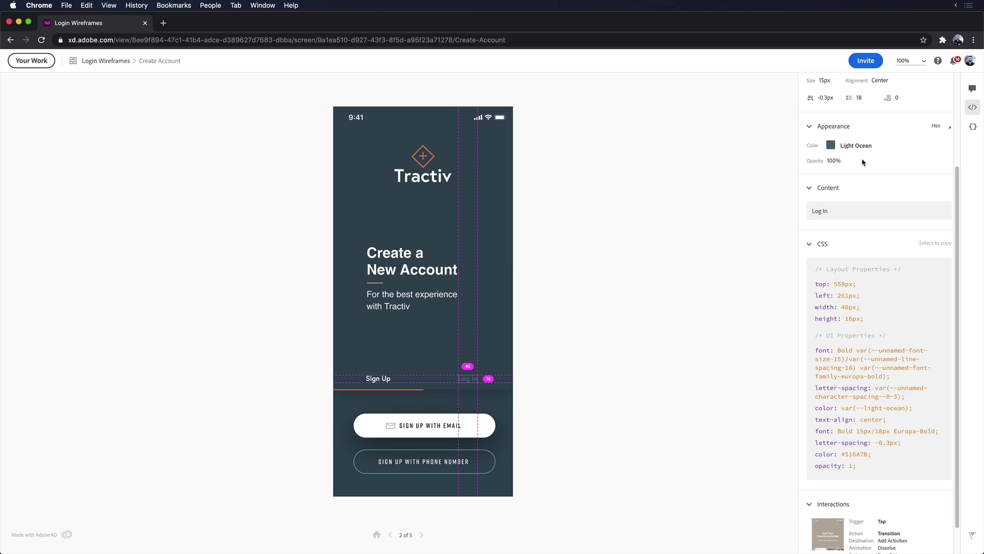
scroll(863, 163, up, 3)
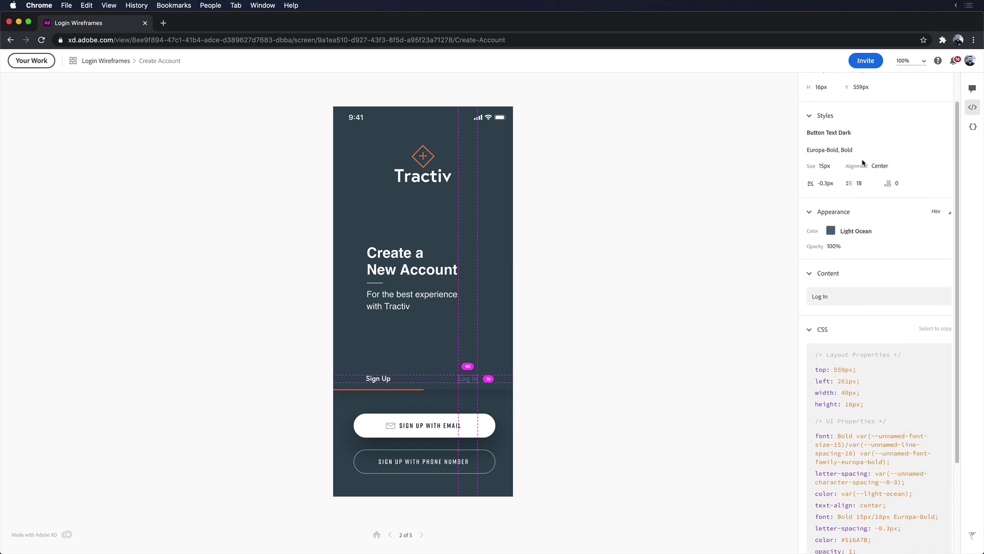
scroll(862, 163, up, 1)
mouse_move(833, 273)
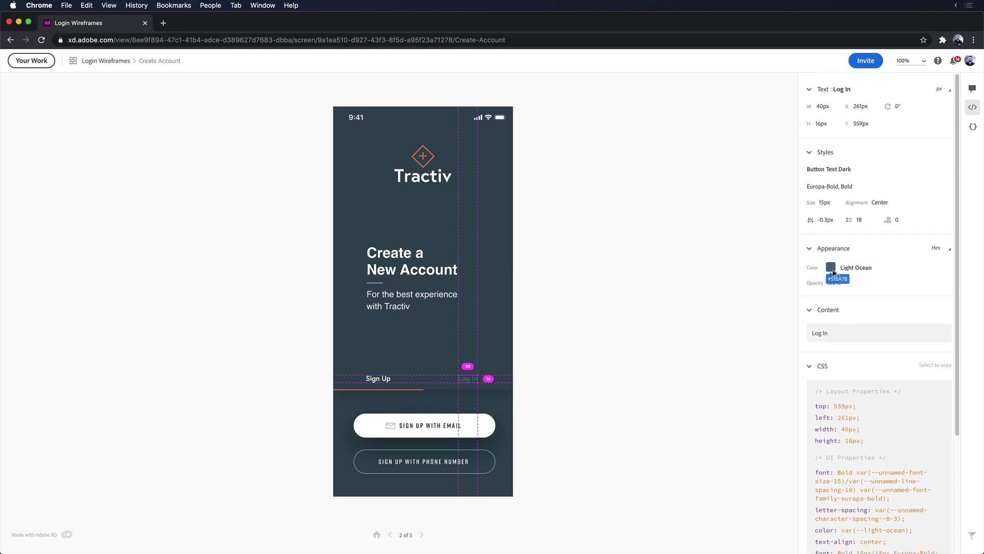
Step: Show the global CSS variables, select a CSS line, and download the Login Wireframes CSS file
click(972, 126)
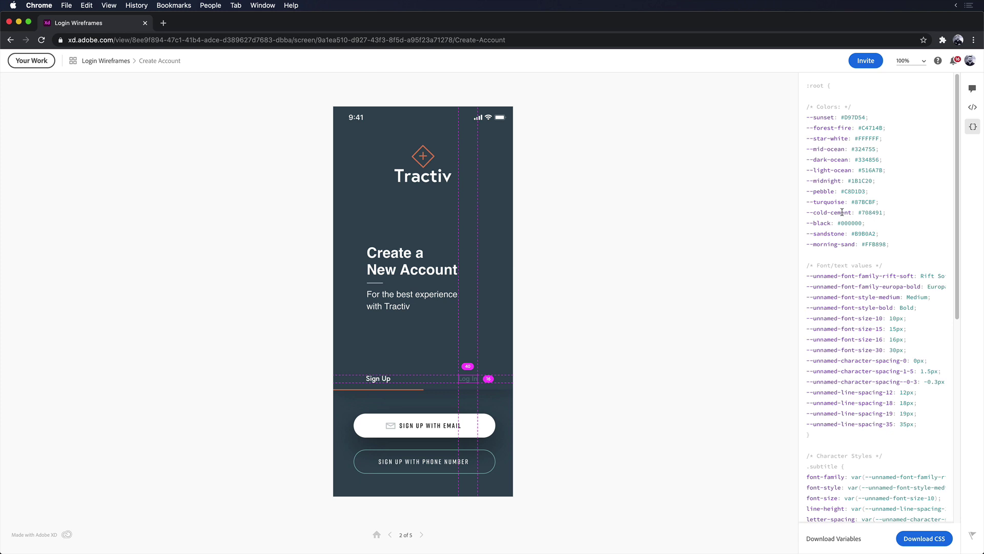
drag(958, 179, 960, 370)
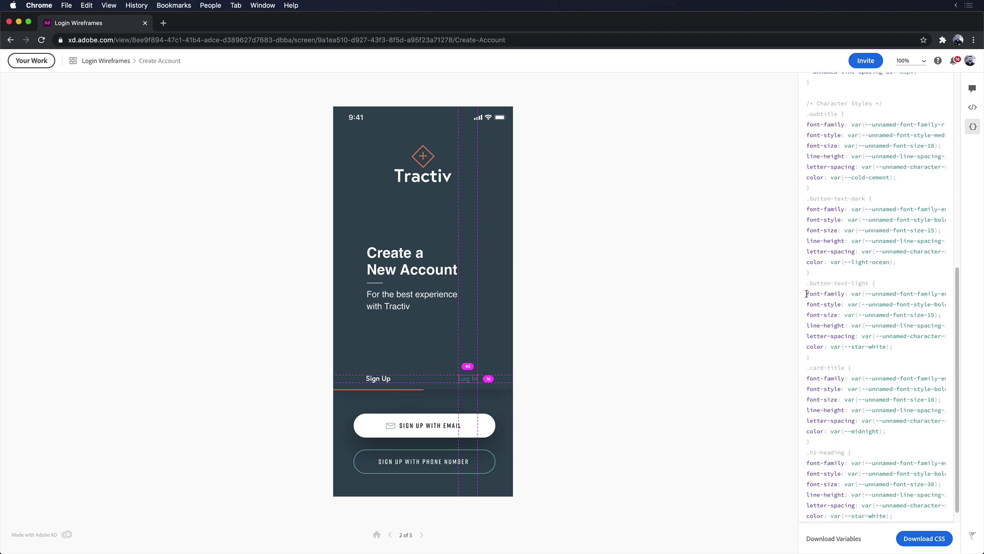
drag(806, 293, 953, 293)
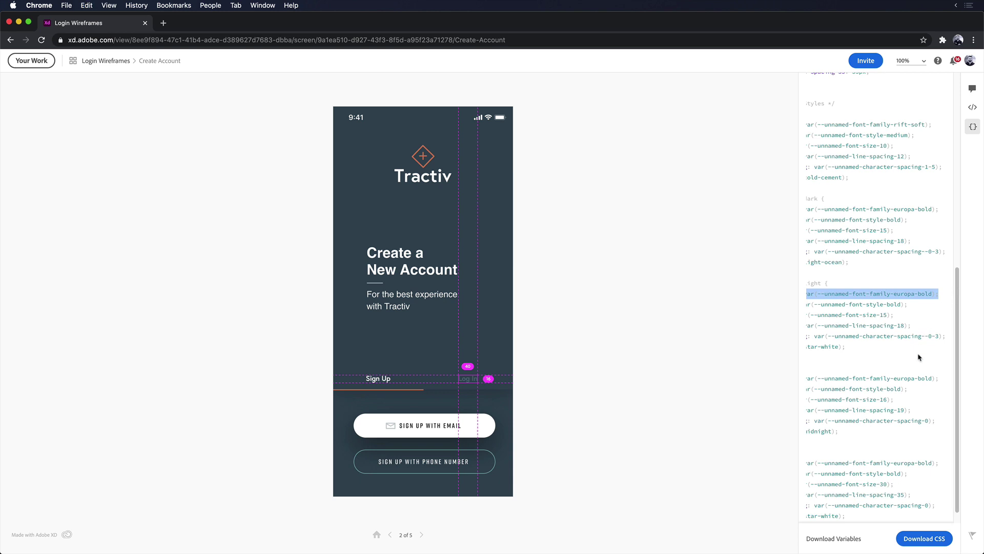
click(927, 537)
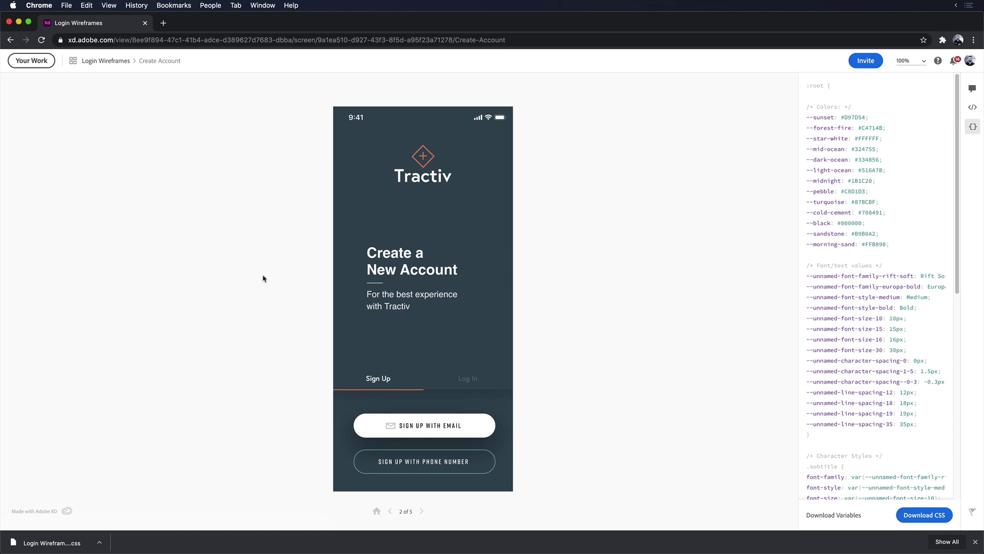
click(977, 89)
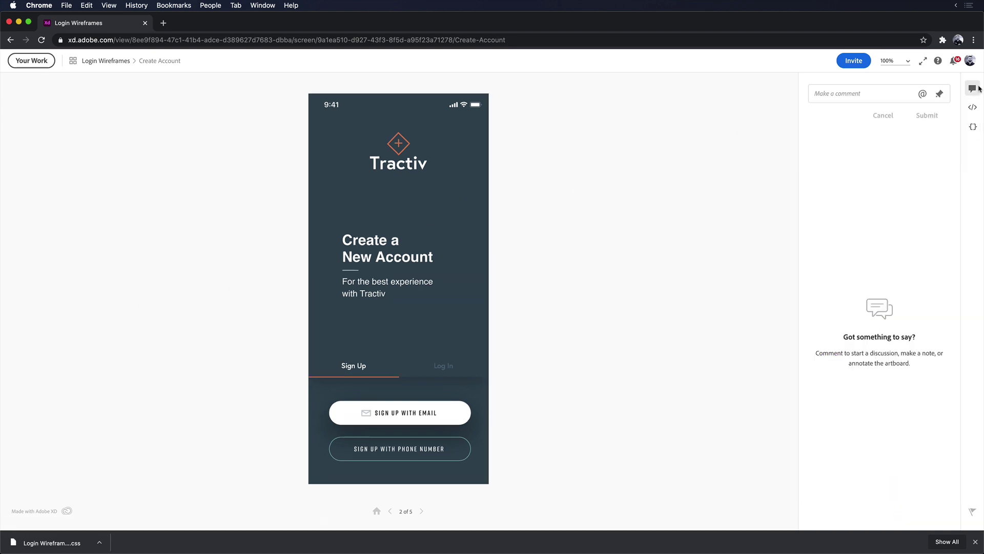
click(879, 93)
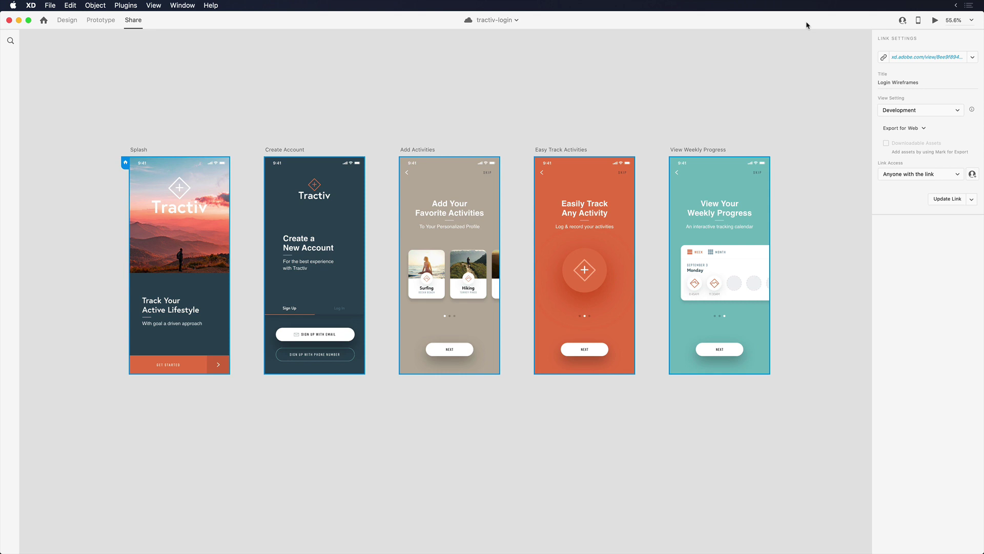
Step: Paste the XD share link into Jira issue DES-1 and attach it
key(super+Tab)
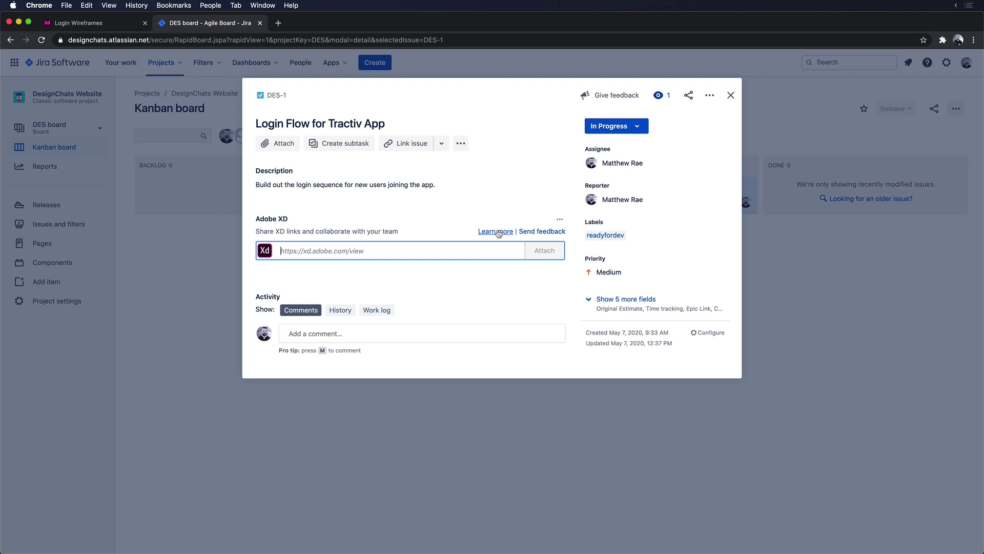
key(super+v)
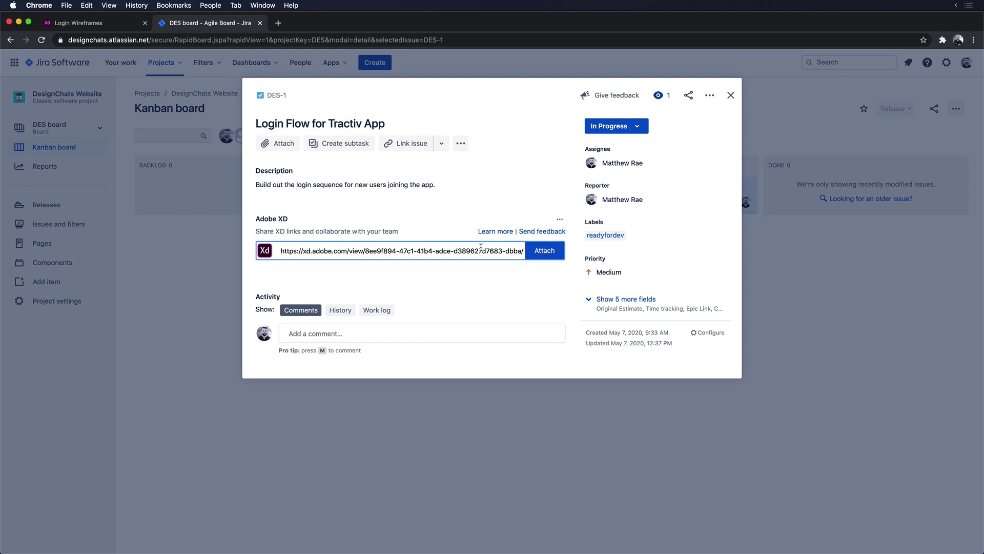
click(546, 252)
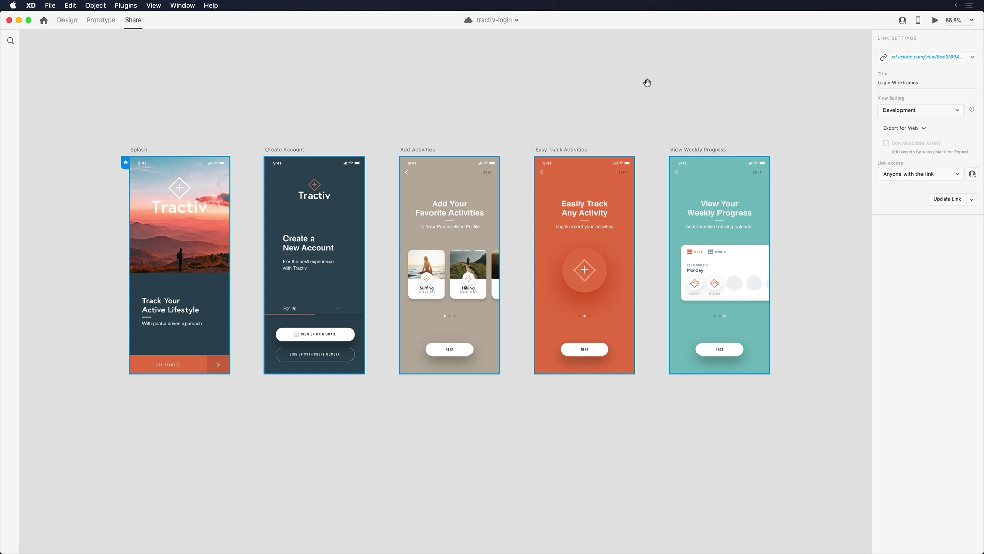
Step: Paste the XD share link into the tractiv-app-team message box and send it
key(super+Tab)
key(super+v)
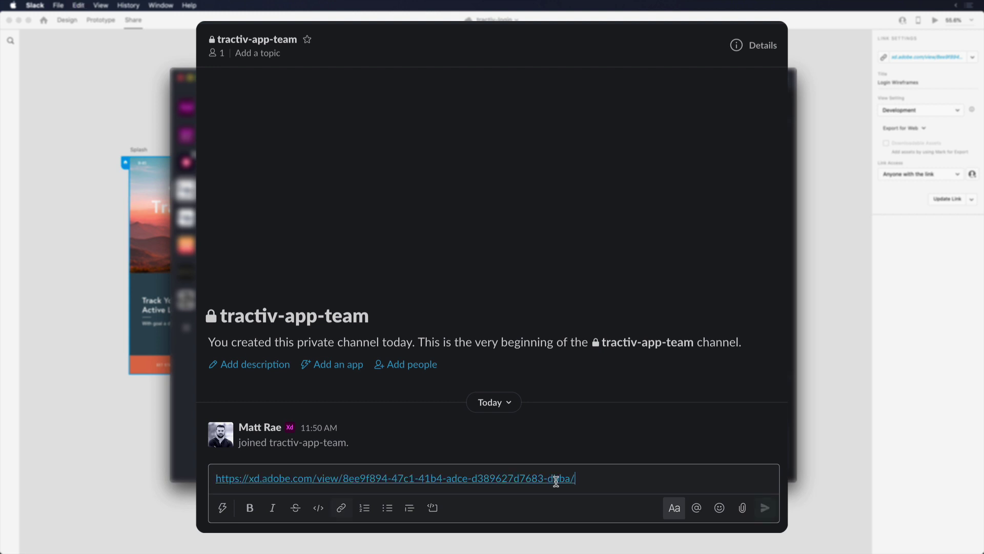
key(Return)
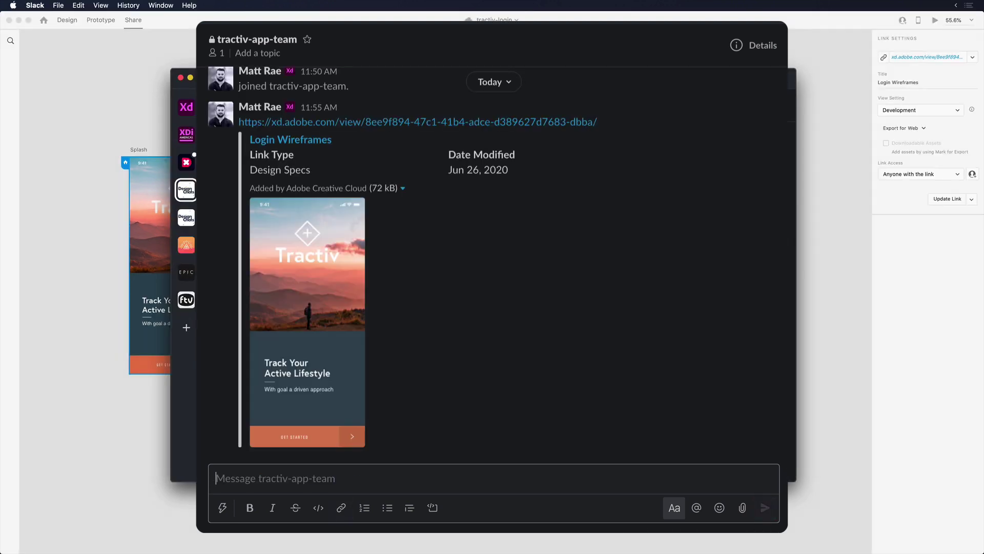
Step: Bring Adobe XD's tractiv-login Share view with its five Tractiv artboards back to the front
key(super+Tab)
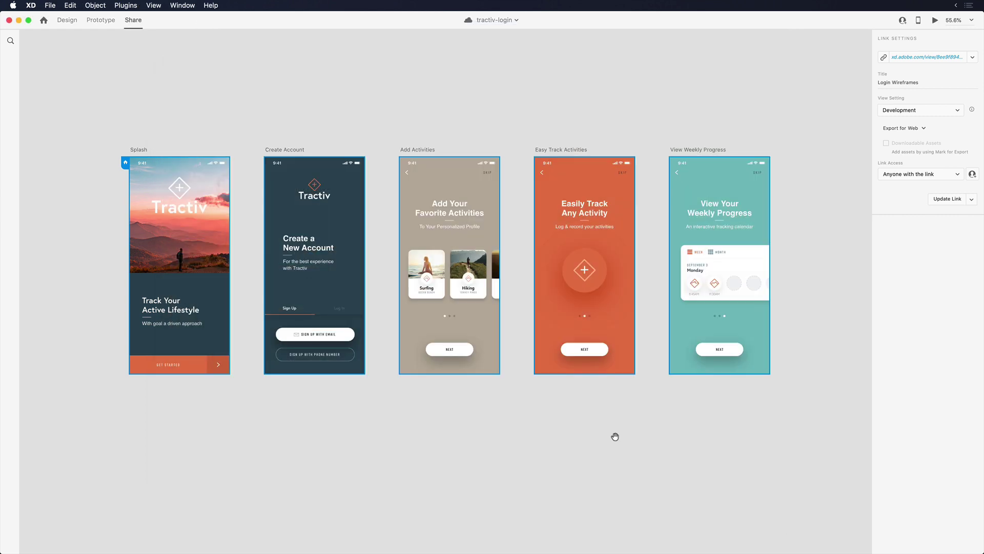